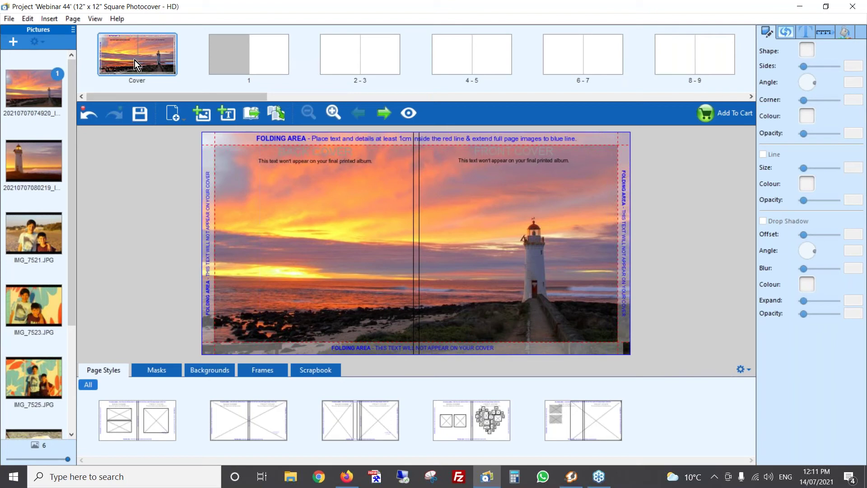
# Hide the non-printable items on the cover spread
pyautogui.click(92, 19)
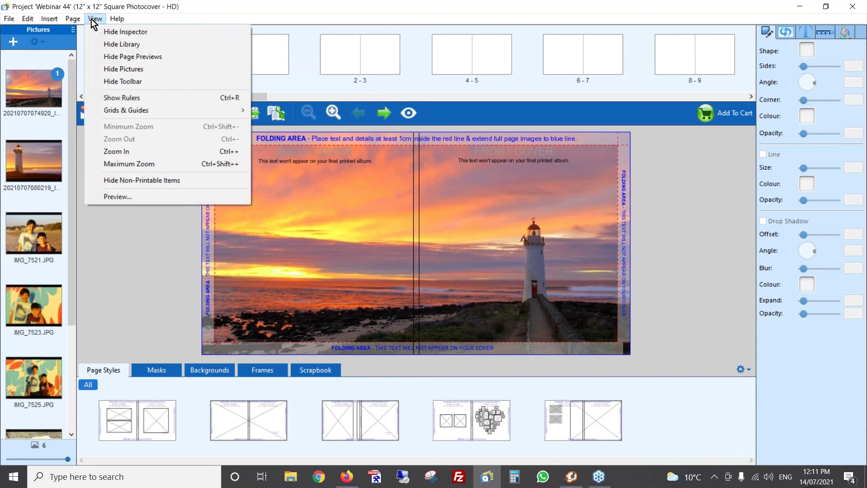
pyautogui.click(175, 180)
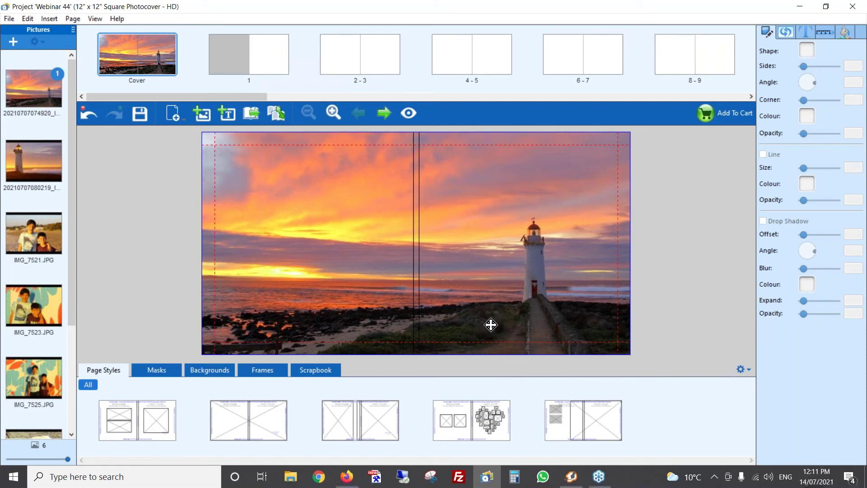
# Temporarily hide the page previews while advancing from the cover to page 1
pyautogui.click(98, 18)
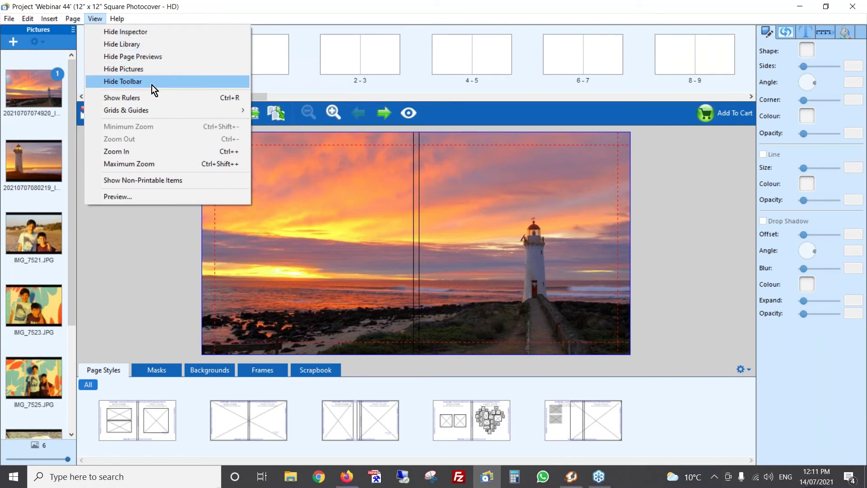
pyautogui.click(159, 56)
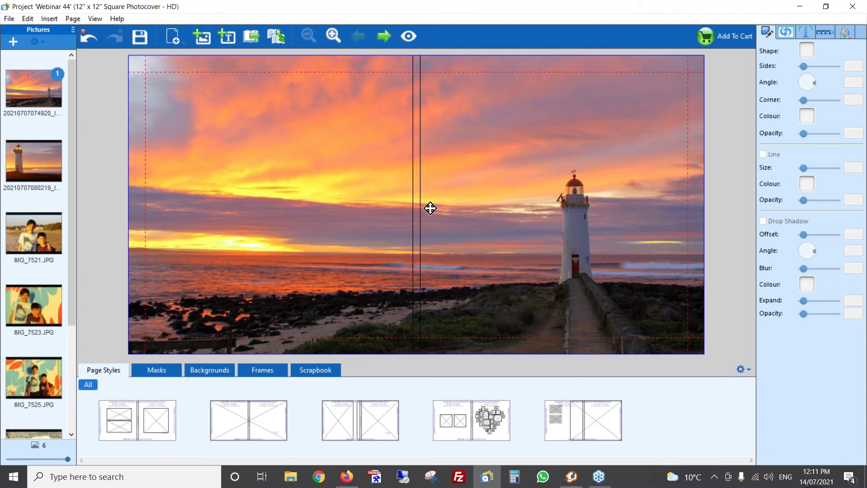
pyautogui.click(383, 37)
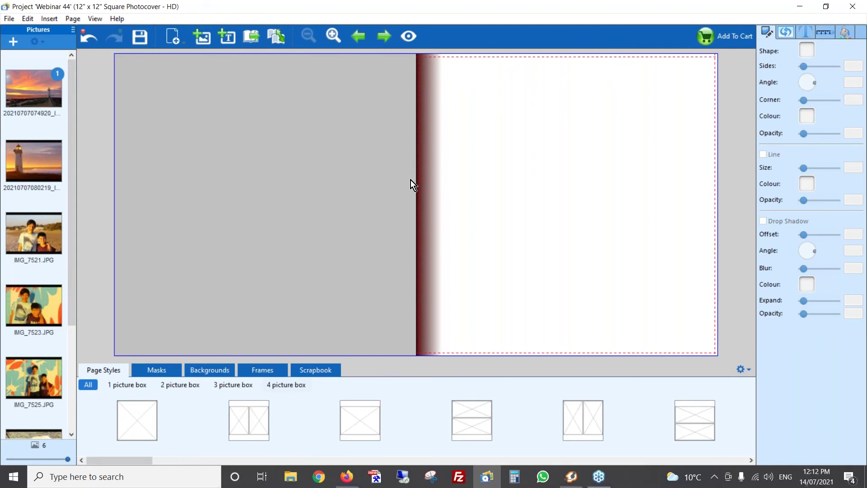
pyautogui.click(94, 18)
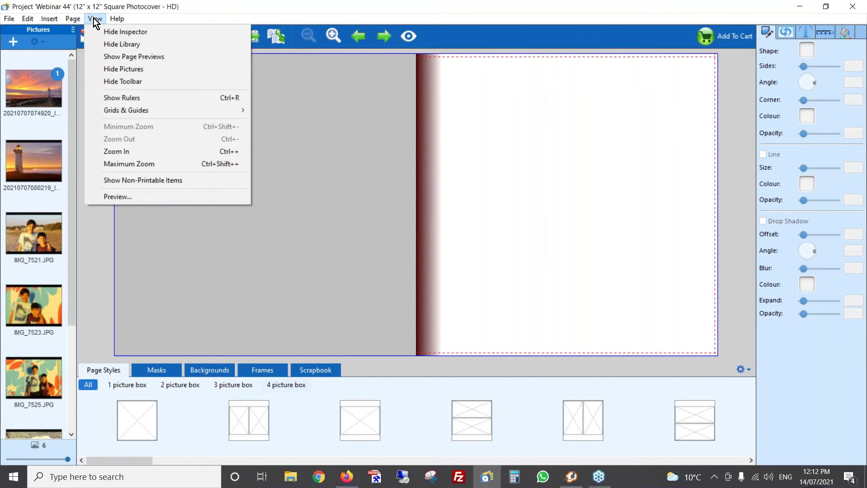
pyautogui.click(145, 57)
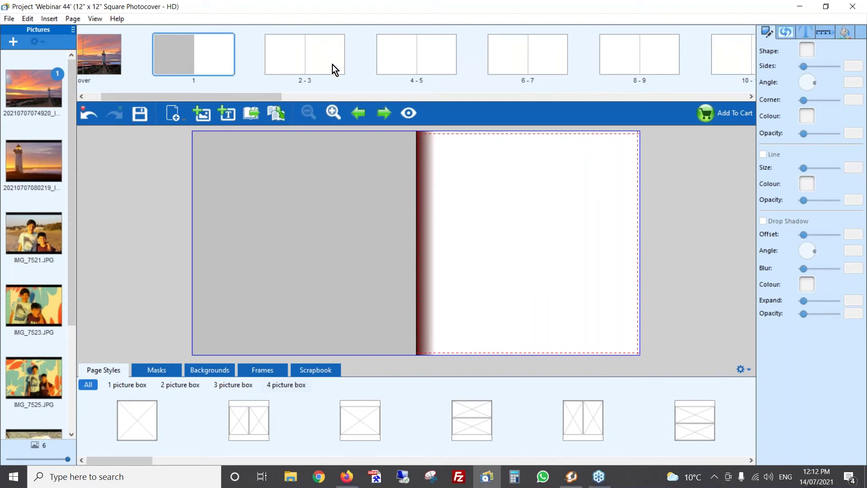
# Apply the page style with three tall side-by-side picture boxes to the left page of spread 2 - 3
pyautogui.click(316, 62)
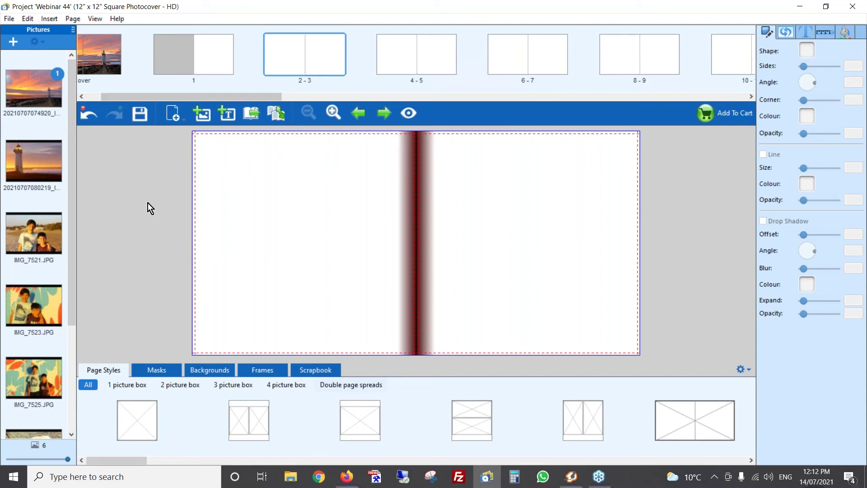
pyautogui.moveTo(132, 460); pyautogui.dragTo(220, 465)
pyautogui.moveTo(278, 425); pyautogui.dragTo(296, 273)
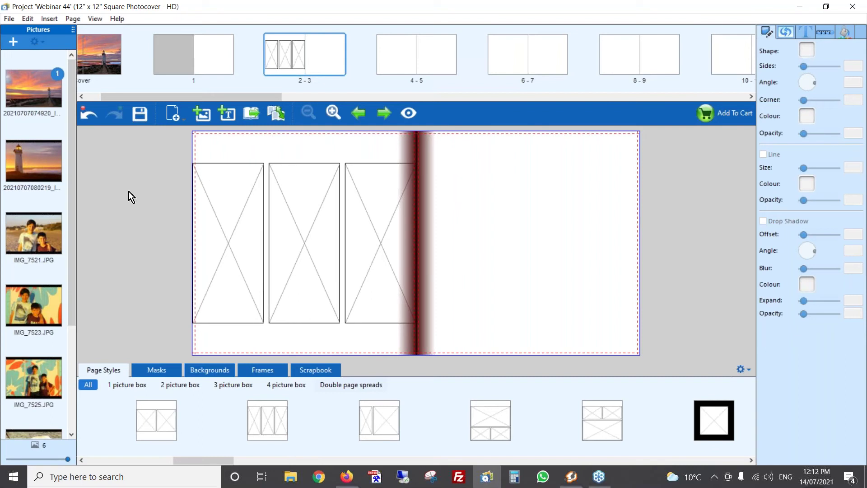
pyautogui.moveTo(33, 163); pyautogui.dragTo(219, 224)
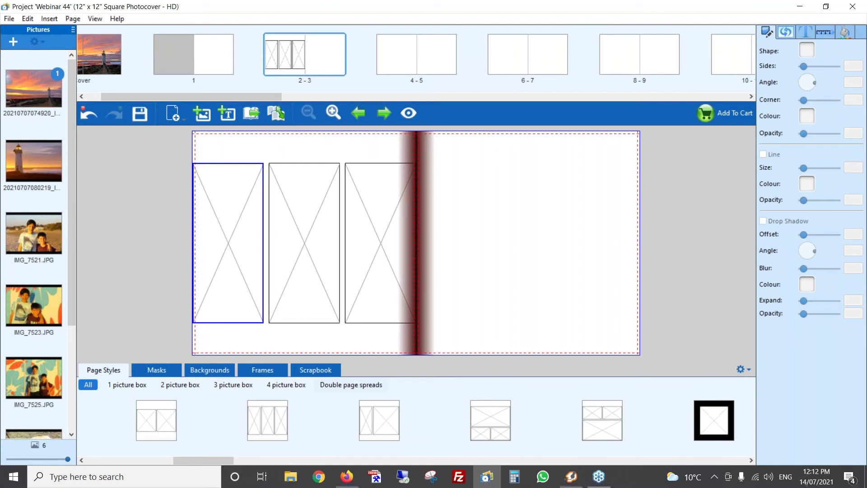
pyautogui.moveTo(40, 168); pyautogui.dragTo(301, 206)
pyautogui.moveTo(88, 182); pyautogui.dragTo(380, 222)
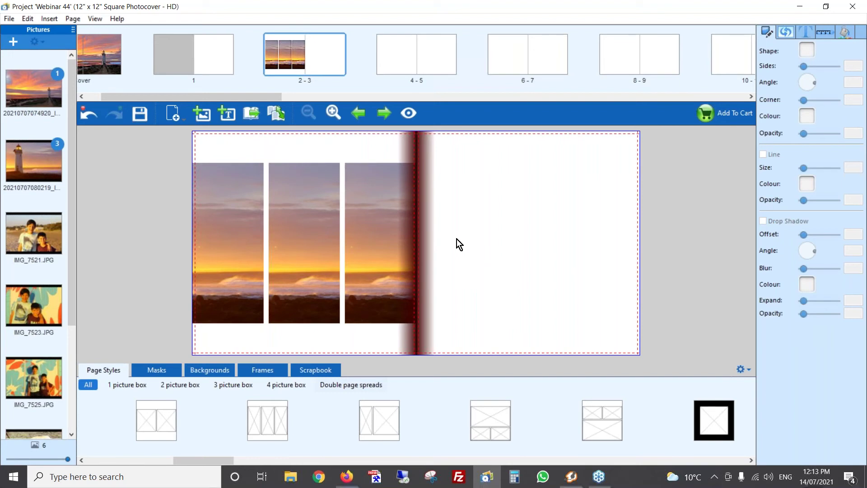
pyautogui.click(232, 215)
pyautogui.doubleClick(233, 216)
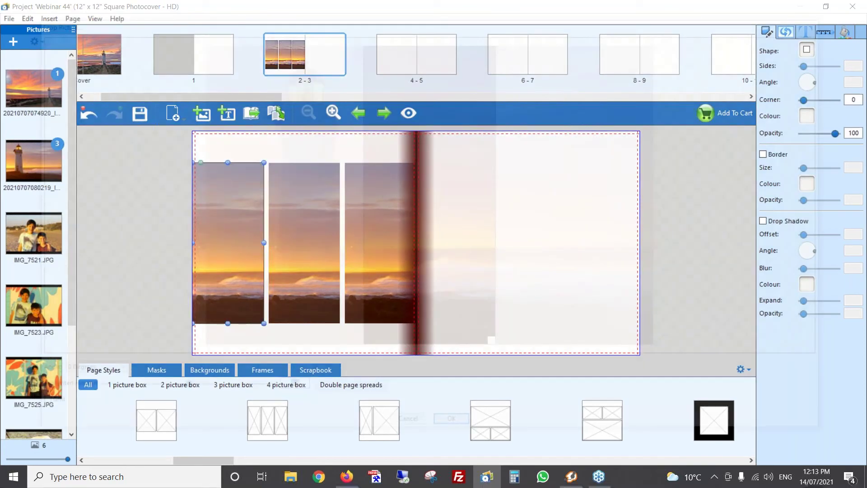
pyautogui.moveTo(437, 205); pyautogui.dragTo(467, 221)
pyautogui.click(411, 429)
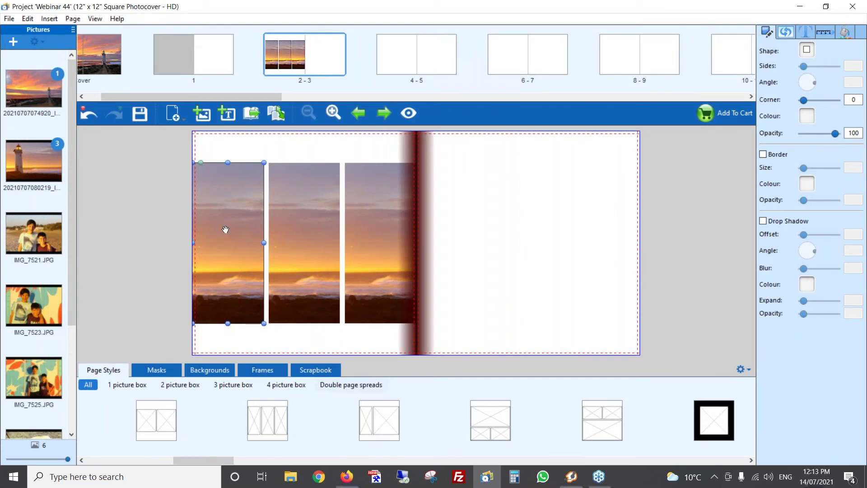
# Shift the photo inside the first box to show the lighthouse and inside the third box to continue the seascape
pyautogui.moveTo(230, 229); pyautogui.dragTo(293, 231)
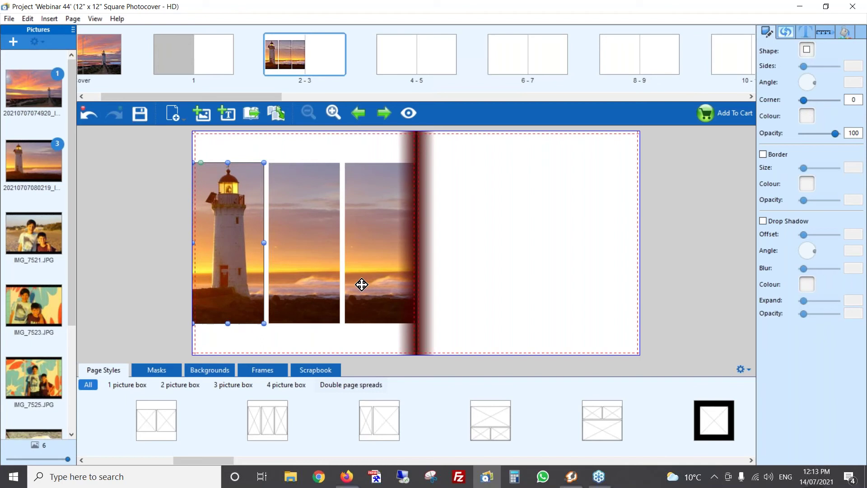
pyautogui.click(301, 247)
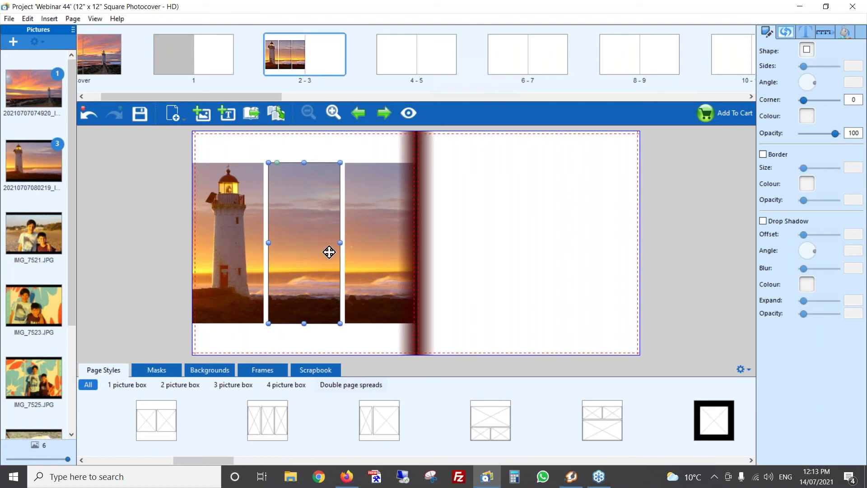
pyautogui.click(378, 263)
pyautogui.moveTo(370, 264); pyautogui.dragTo(329, 265)
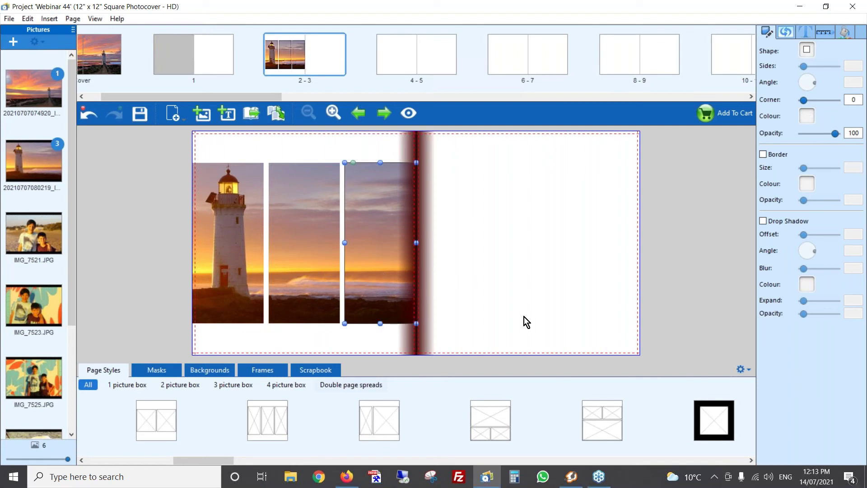
pyautogui.click(484, 260)
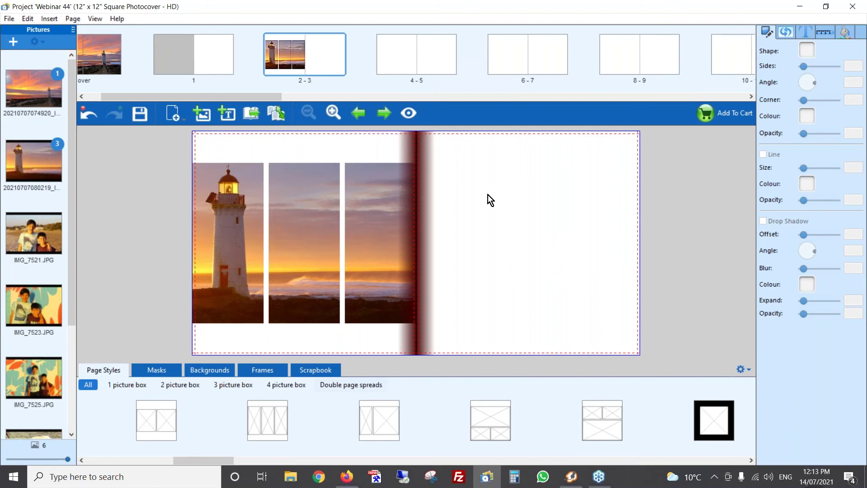
# Insert a text box and fit it into the white margin above the middle picture
pyautogui.click(226, 115)
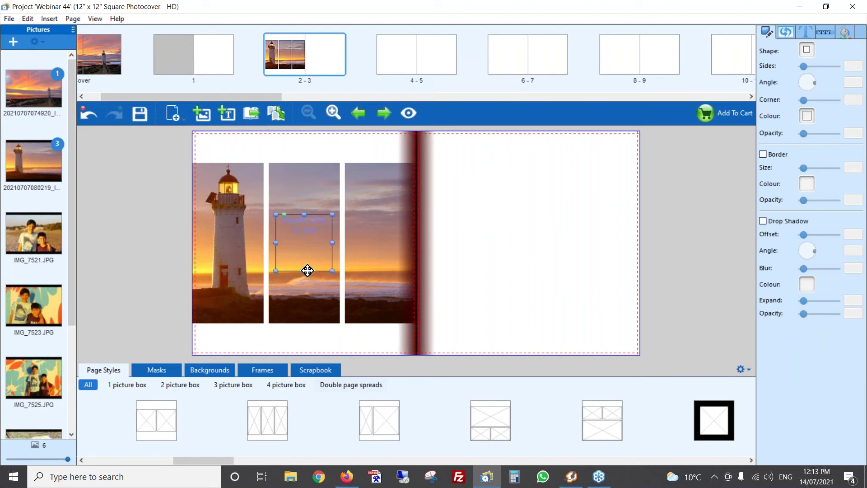
pyautogui.moveTo(305, 273); pyautogui.dragTo(308, 135)
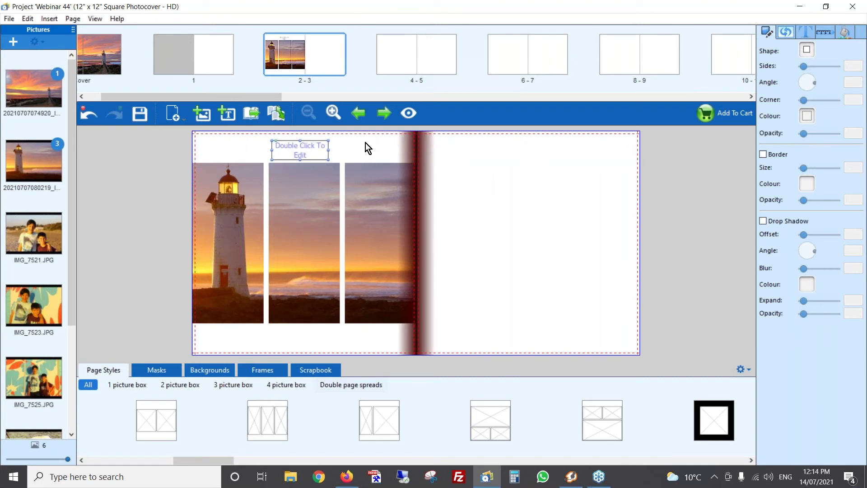
# Format the new text box's text as Abril Fatface, size 16, in the violet basic colour
pyautogui.doubleClick(308, 145)
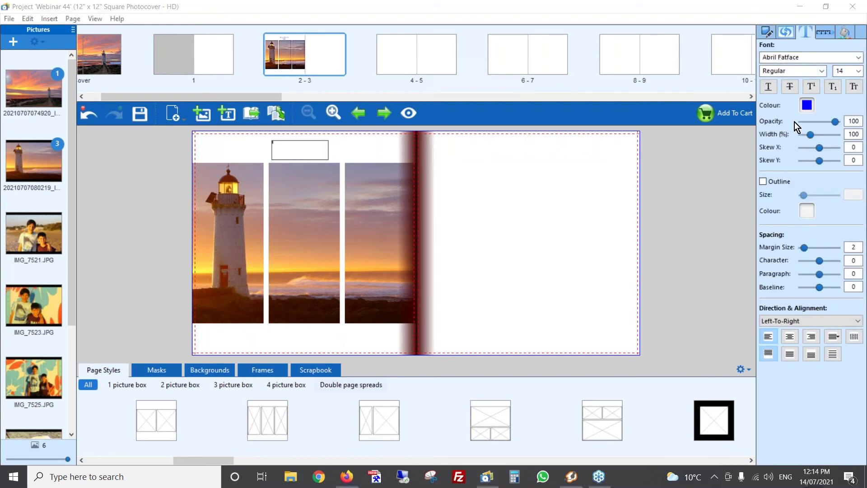
pyautogui.click(859, 61)
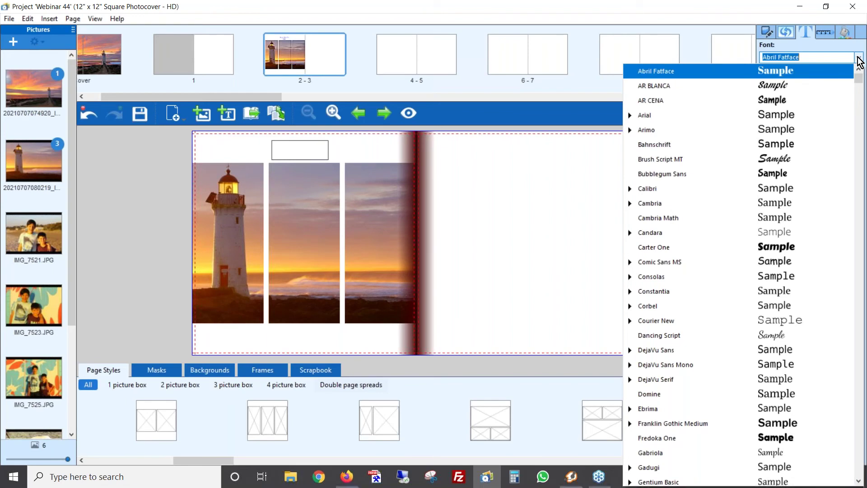
pyautogui.click(688, 72)
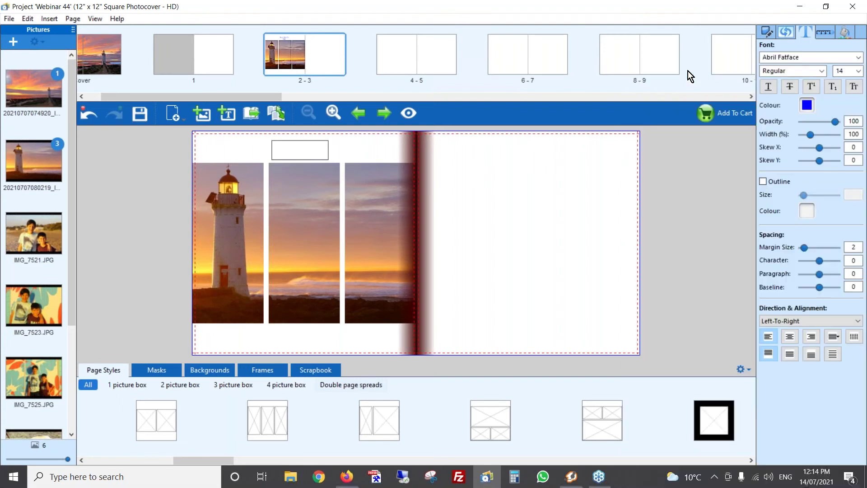
pyautogui.click(859, 71)
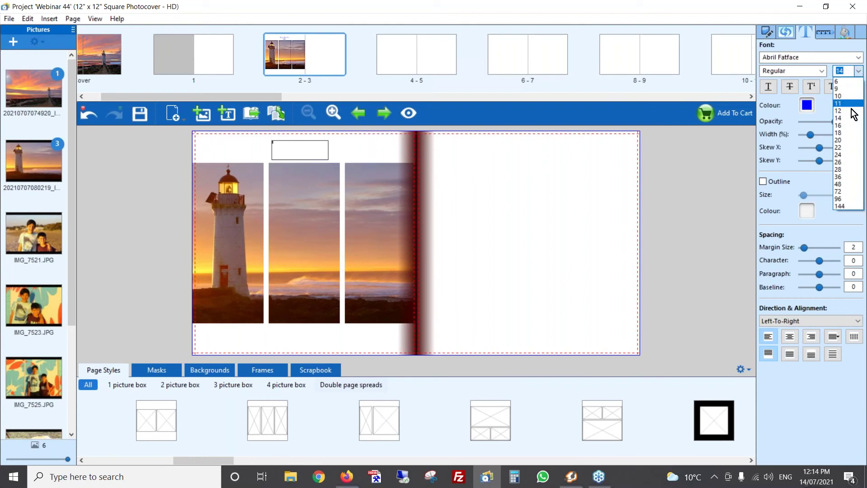
pyautogui.click(843, 126)
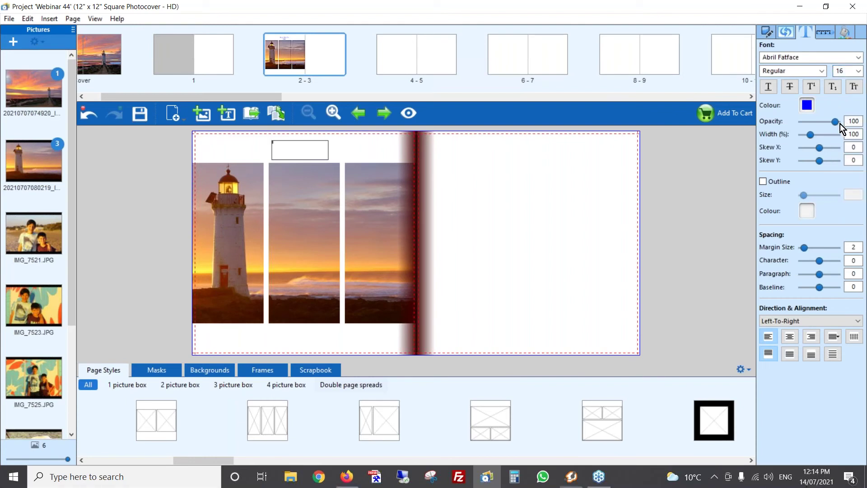
pyautogui.click(807, 105)
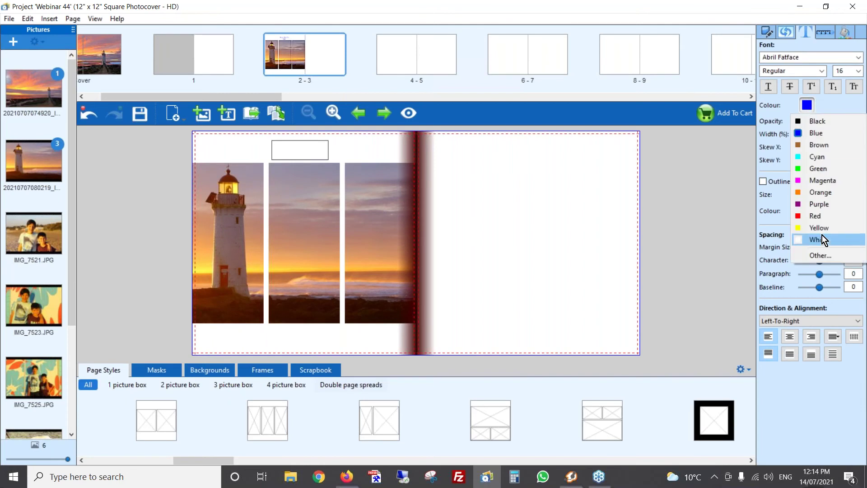
pyautogui.click(834, 255)
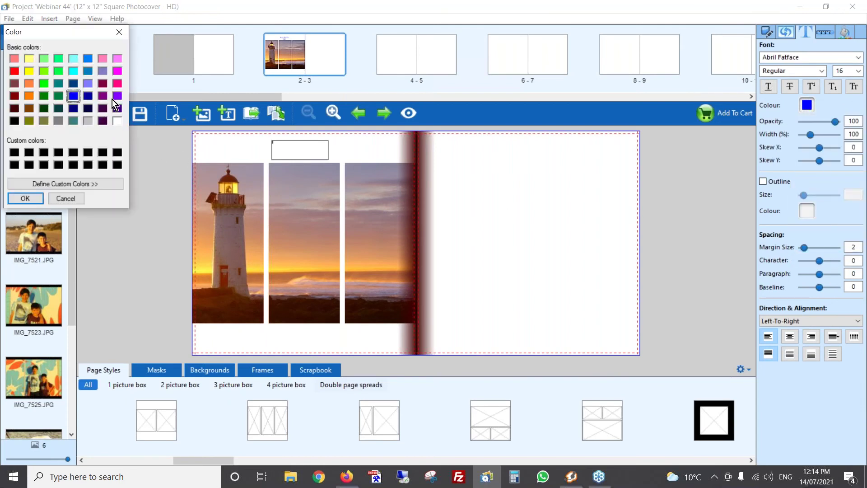
pyautogui.click(118, 97)
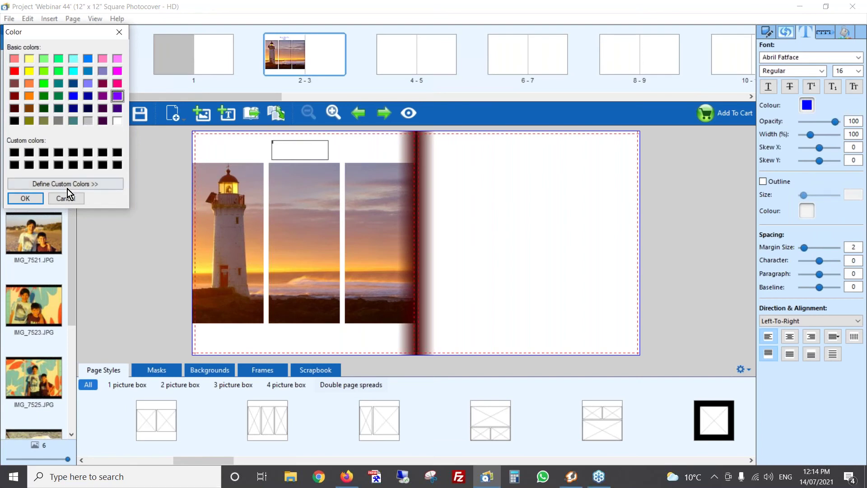
pyautogui.click(25, 198)
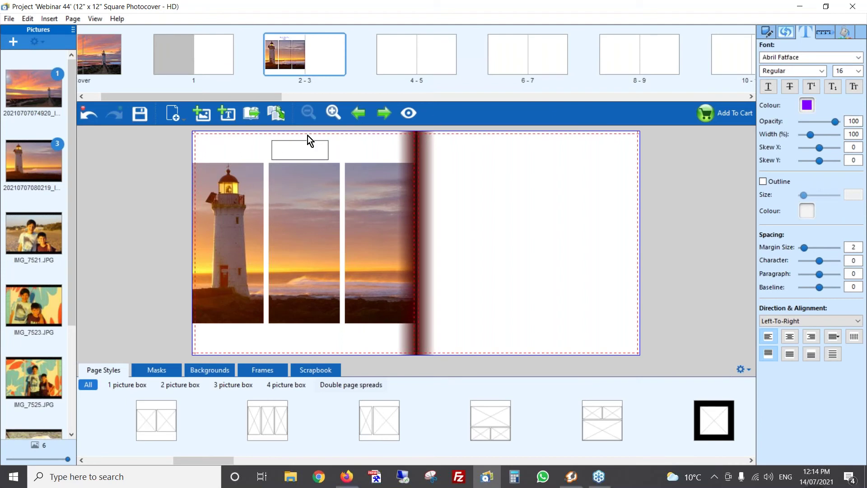
# Enter the caption "Port Fairy lighthouse" and make its current style the default text style
pyautogui.write('Port Fairy lighthouse')
pyautogui.moveTo(314, 146); pyautogui.dragTo(294, 145)
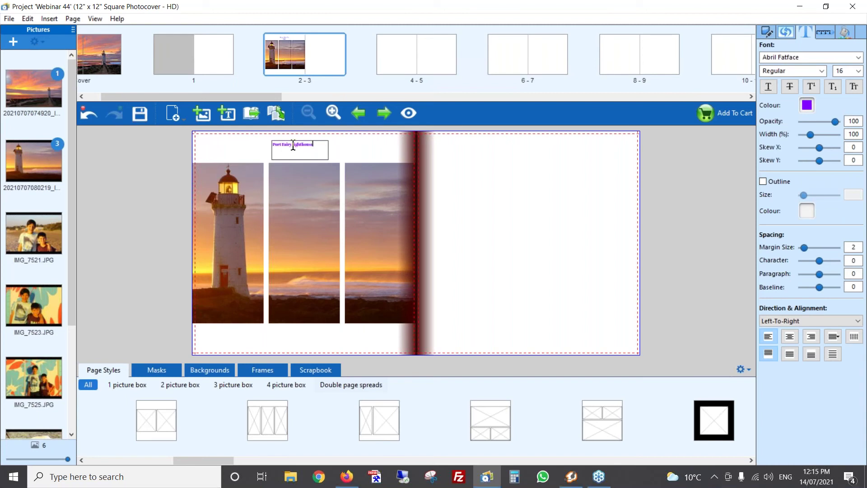
pyautogui.rightClick(293, 145)
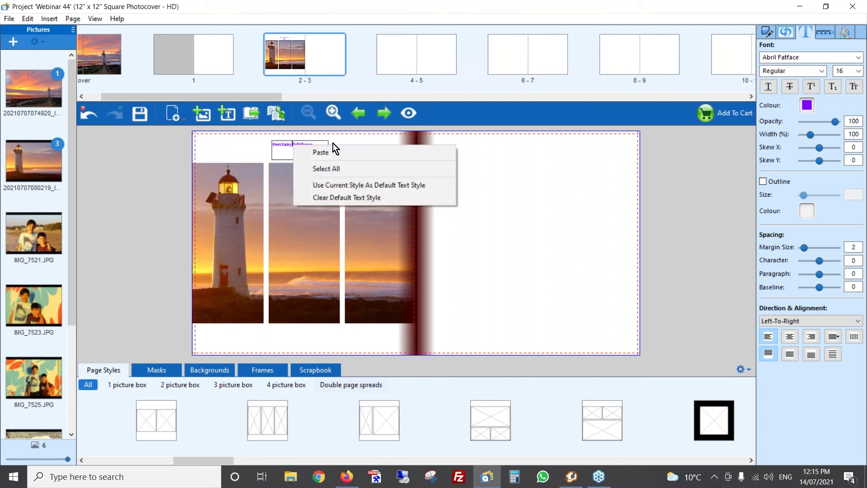
pyautogui.click(367, 185)
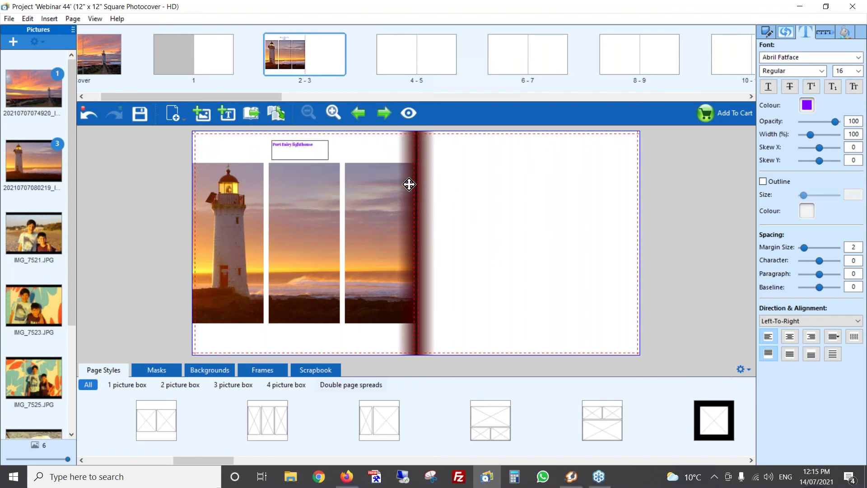
pyautogui.click(469, 185)
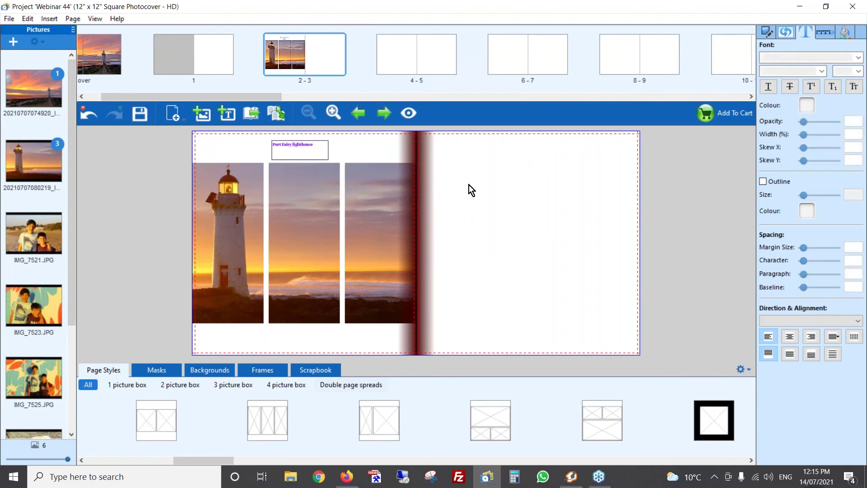
# Test the default text style with a "Hi there" text box on the right page, and delete that box
pyautogui.click(229, 112)
pyautogui.click(457, 207)
pyautogui.moveTo(485, 206); pyautogui.dragTo(518, 197)
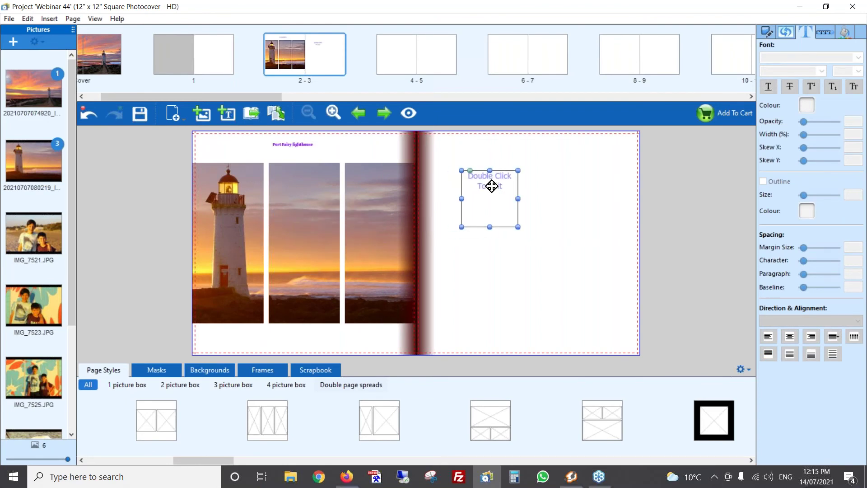
pyautogui.doubleClick(491, 185)
pyautogui.write('Hi there')
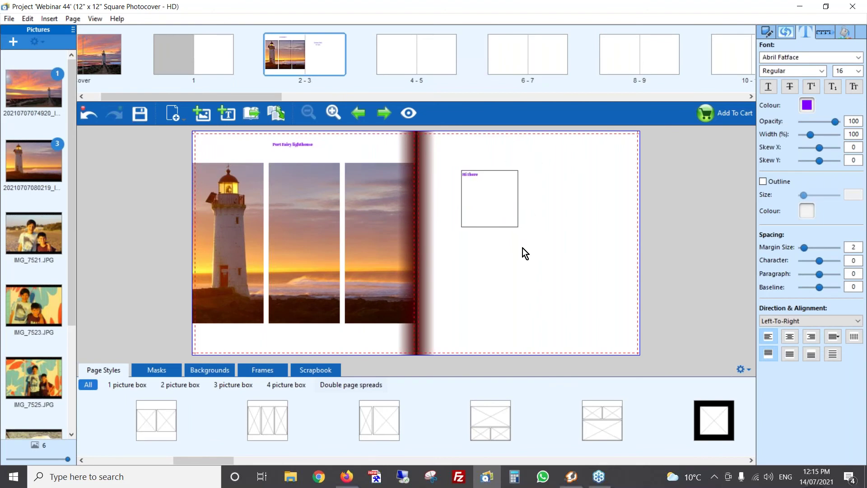
pyautogui.click(508, 265)
pyautogui.click(481, 195)
pyautogui.press('Delete')
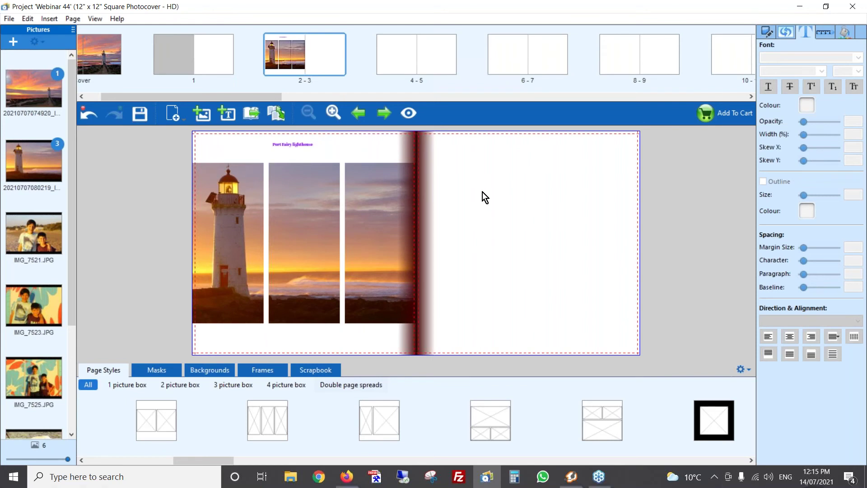
pyautogui.hotkey('ctrl', '+')
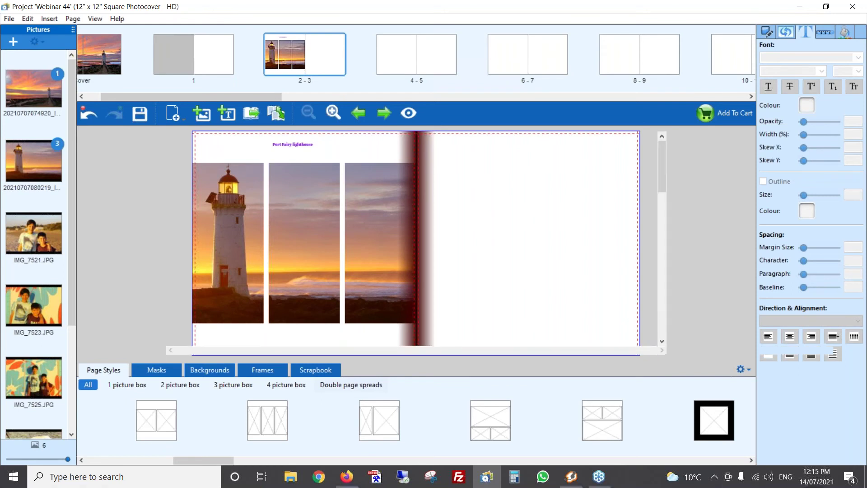
pyautogui.hotkey('ctrl', '+')
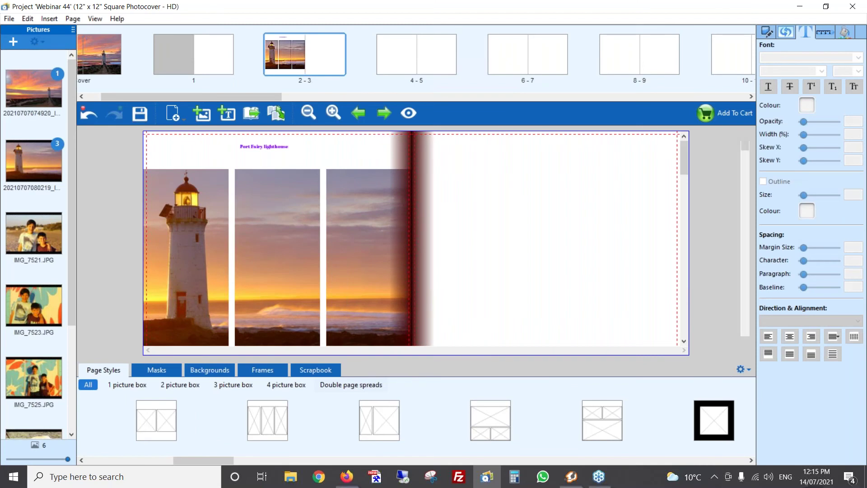
pyautogui.hotkey('ctrl', '+')
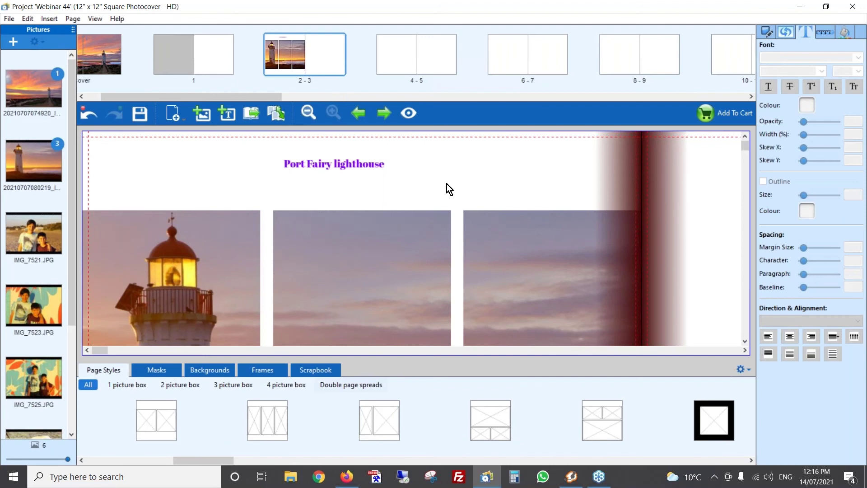
pyautogui.hotkey('ctrl', '-')
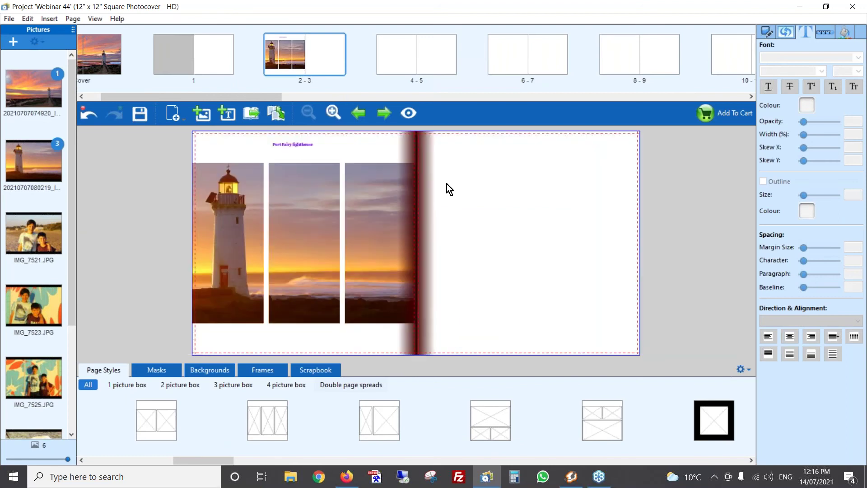
pyautogui.click(94, 19)
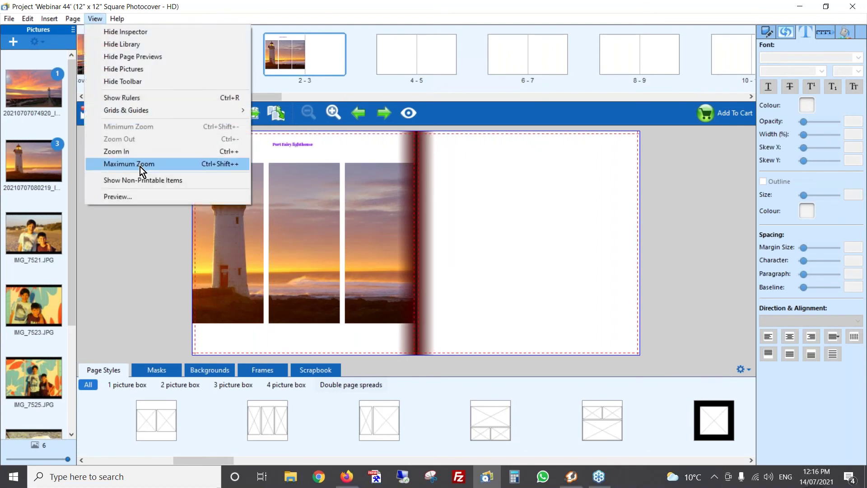
pyautogui.click(469, 205)
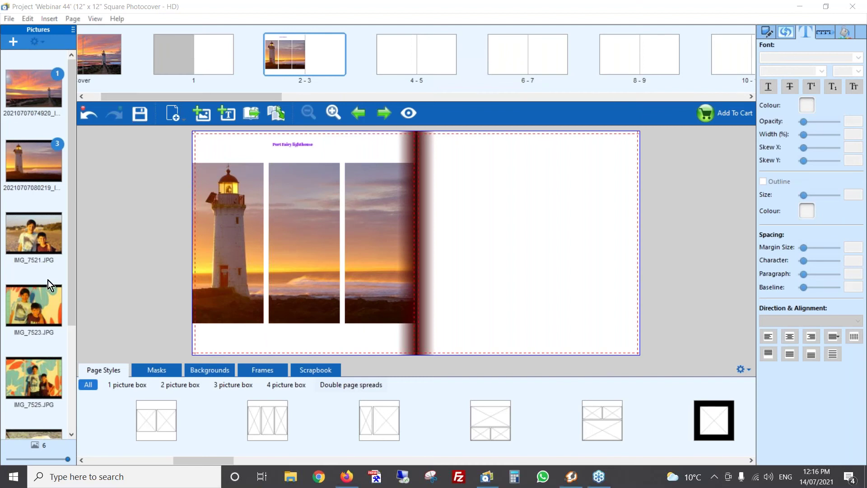
# Place the pictures IMG_7521.JPG, IMG_7523.JPG, IMG_7525.JPG and the dog photo on the right page in two rough rows
pyautogui.moveTo(20, 234); pyautogui.dragTo(479, 172)
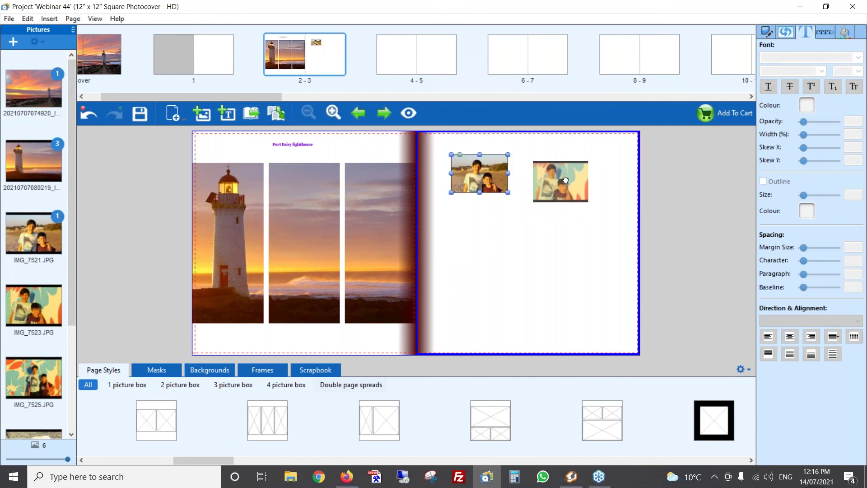
pyautogui.moveTo(33, 305); pyautogui.dragTo(566, 181)
pyautogui.moveTo(34, 377); pyautogui.dragTo(475, 257)
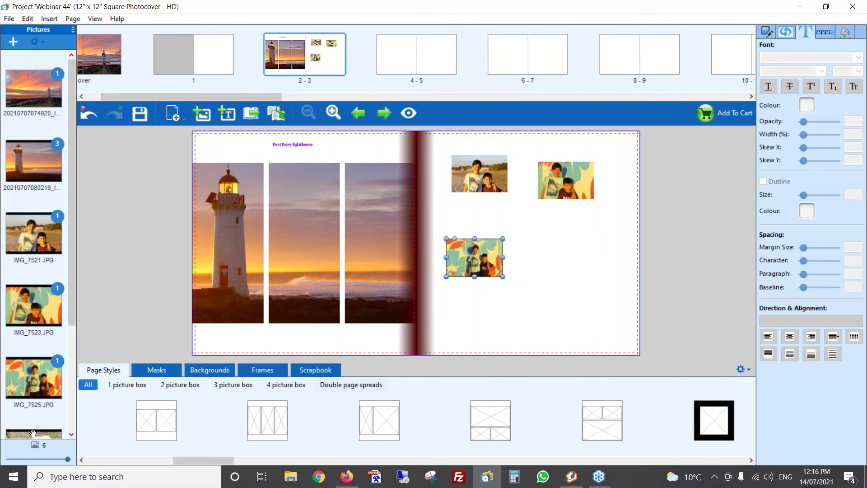
pyautogui.moveTo(31, 435); pyautogui.dragTo(546, 267)
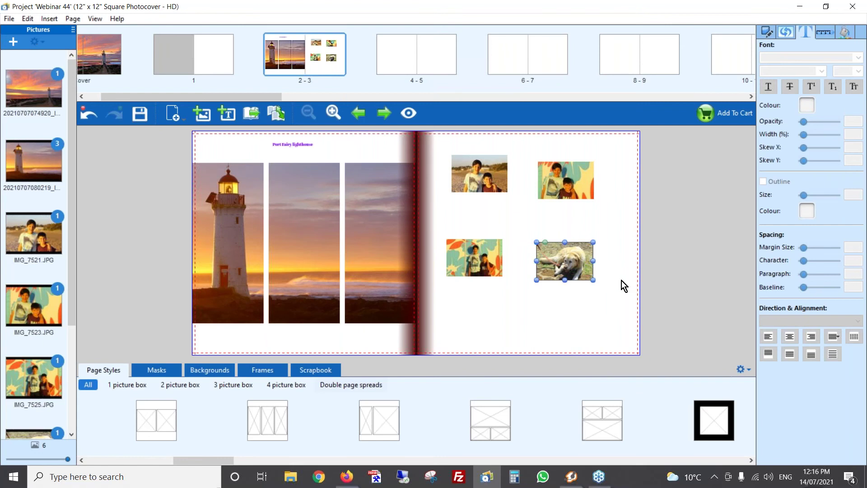
# Give all four pictures on the right page a black border of size 8.0 and enlarge them together
pyautogui.keyDown('ctrl'); pyautogui.click(471, 257); pyautogui.keyUp('ctrl')
pyautogui.keyDown('ctrl'); pyautogui.click(483, 173); pyautogui.keyUp('ctrl')
pyautogui.keyDown('ctrl'); pyautogui.click(568, 173); pyautogui.keyUp('ctrl')
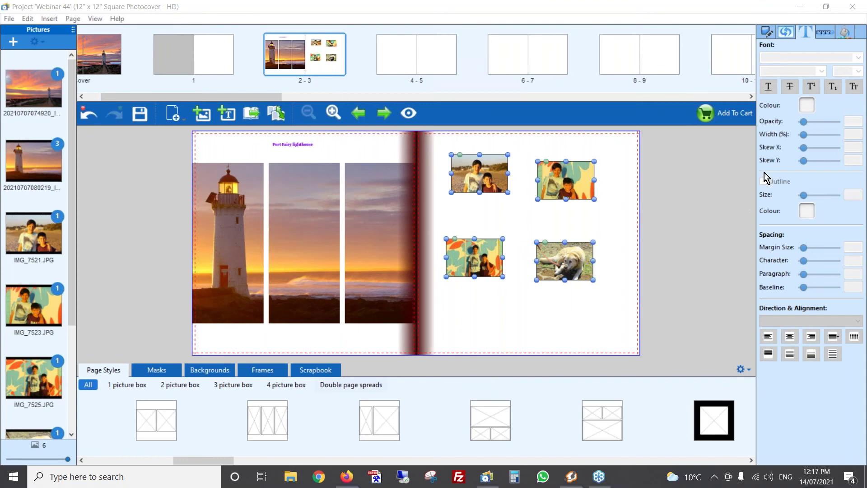
pyautogui.click(765, 32)
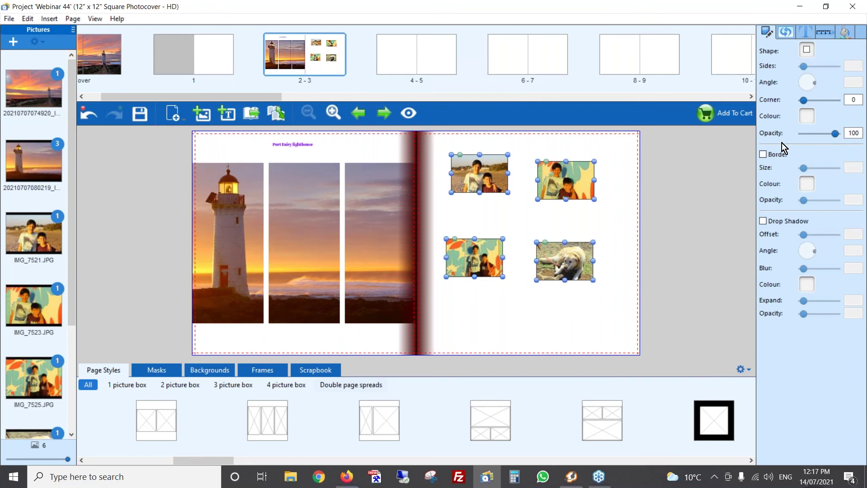
pyautogui.click(763, 154)
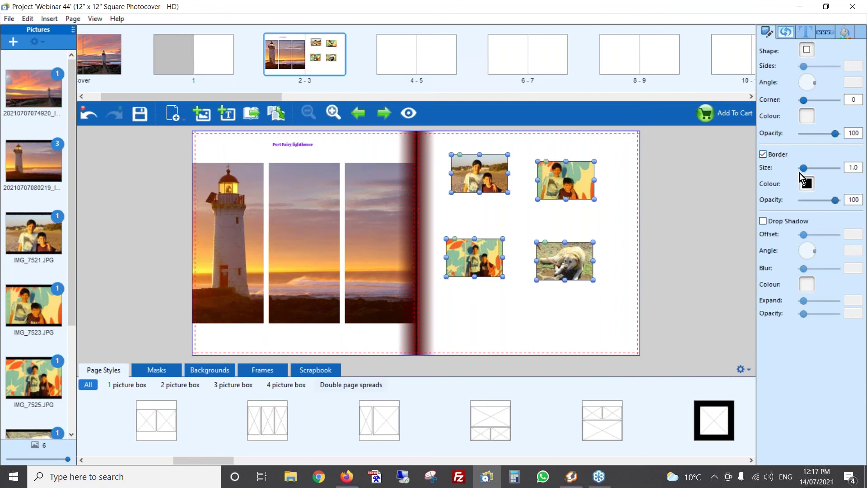
pyautogui.moveTo(803, 169); pyautogui.dragTo(809, 169)
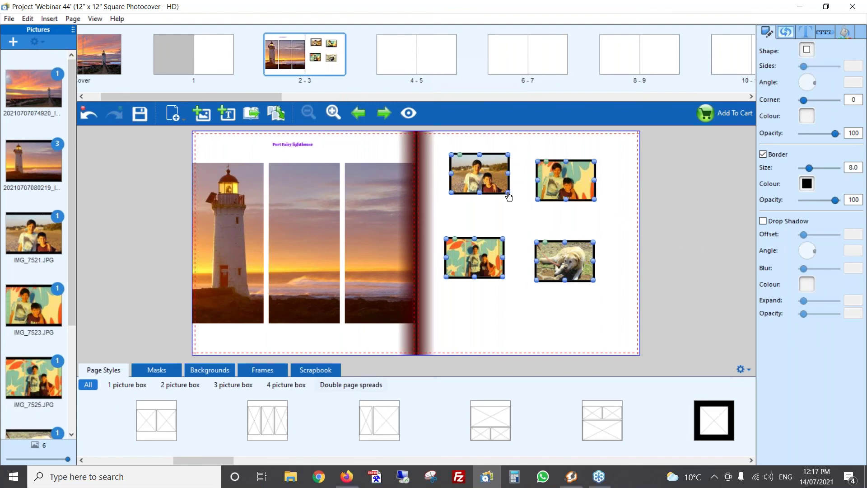
pyautogui.moveTo(508, 196); pyautogui.dragTo(521, 210)
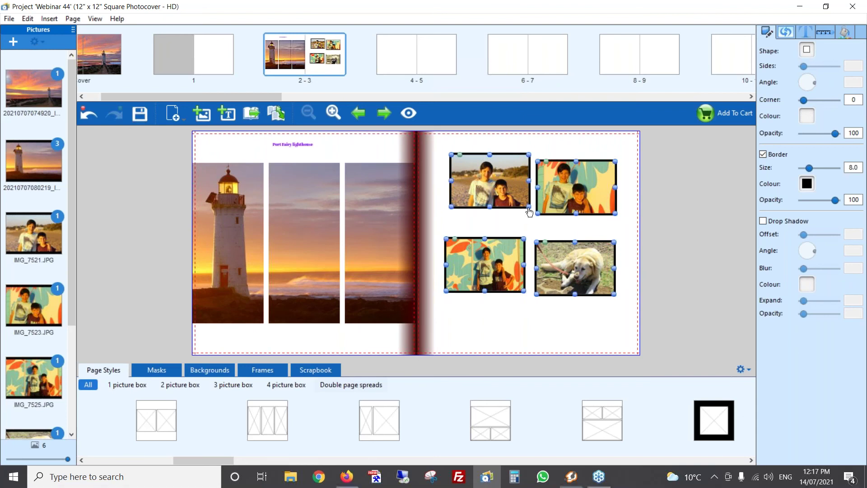
pyautogui.moveTo(529, 208)
pyautogui.mouseDown()
pyautogui.moveTo(499, 203)
pyautogui.moveTo(520, 210)
pyautogui.moveTo(509, 219)
pyautogui.moveTo(525, 221)
pyautogui.moveTo(530, 206)
pyautogui.mouseUp()
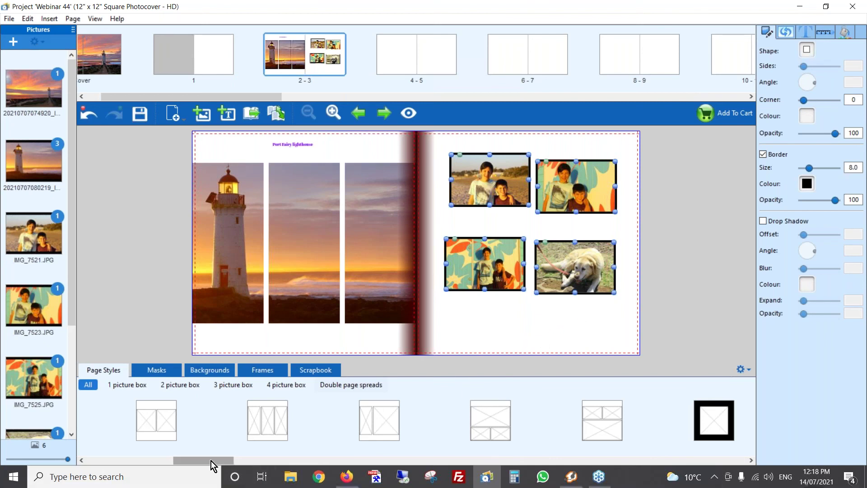
# Apply the page style with a two-by-two grid of picture boxes to the right page, and group its four pictures
pyautogui.moveTo(210, 460); pyautogui.dragTo(289, 454)
pyautogui.moveTo(437, 415); pyautogui.dragTo(520, 263)
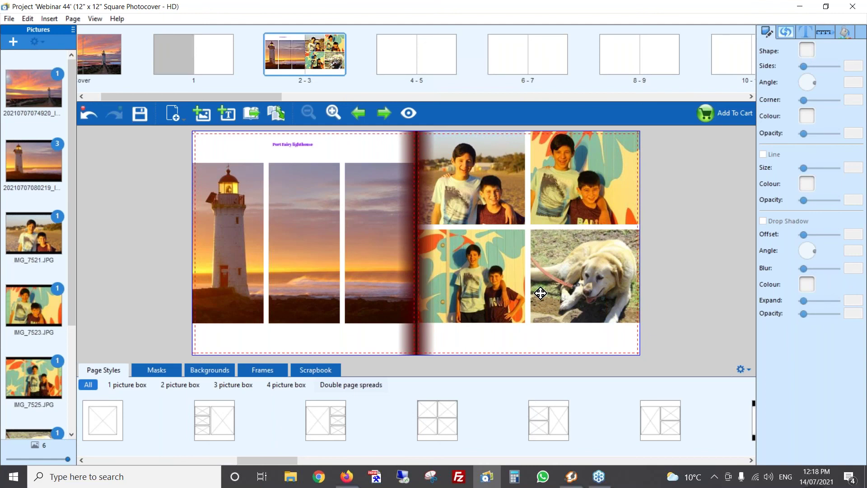
pyautogui.click(468, 185)
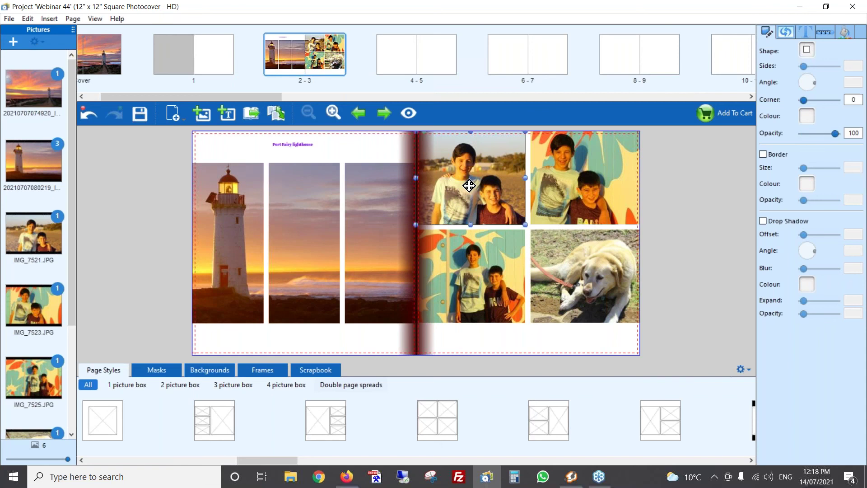
pyautogui.keyDown('ctrl'); pyautogui.click(582, 168); pyautogui.keyUp('ctrl')
pyautogui.keyDown('ctrl'); pyautogui.click(590, 246); pyautogui.keyUp('ctrl')
pyautogui.keyDown('ctrl'); pyautogui.click(491, 261); pyautogui.keyUp('ctrl')
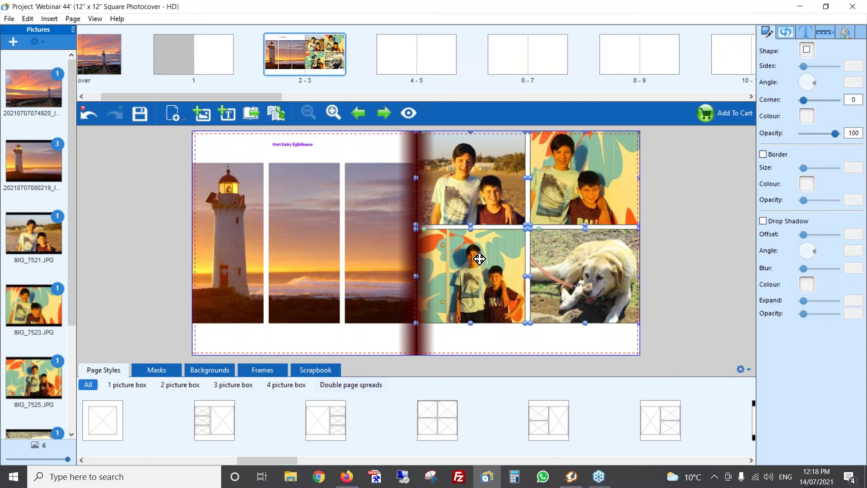
pyautogui.rightClick(480, 258)
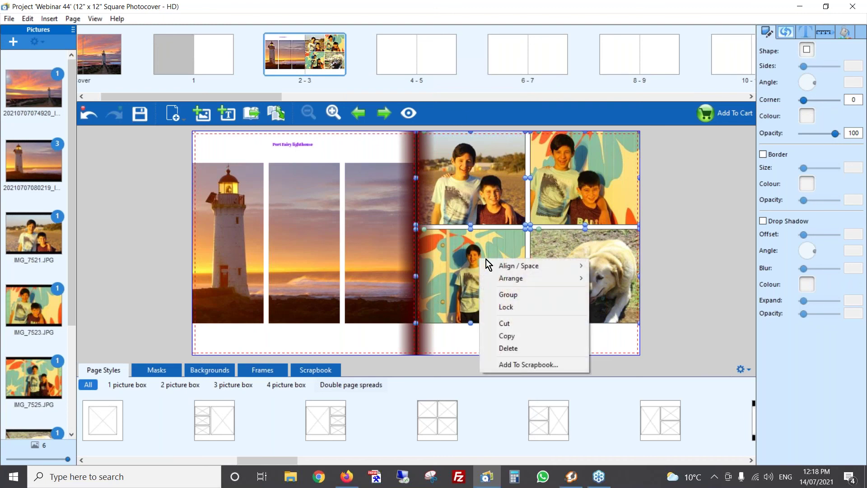
pyautogui.click(526, 294)
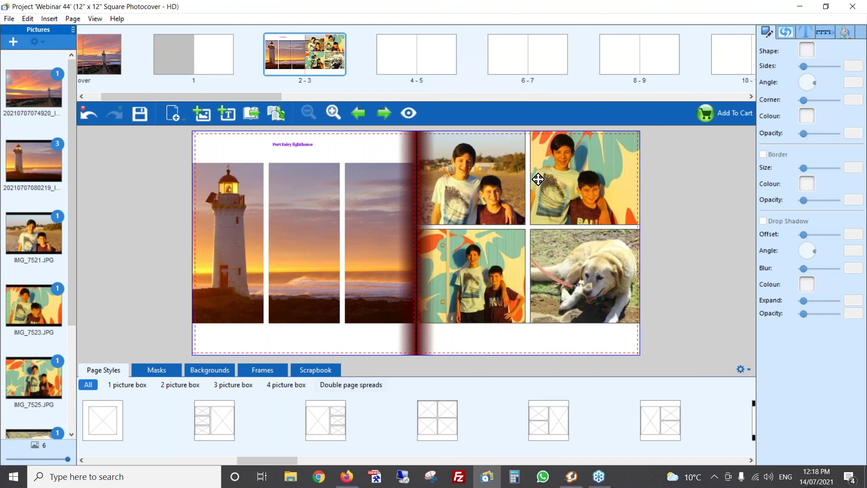
# Move the grouped pictures slightly away from the spine and align the group to the vertical page centre
pyautogui.moveTo(510, 155)
pyautogui.mouseDown()
pyautogui.moveTo(511, 169)
pyautogui.moveTo(539, 166)
pyautogui.moveTo(521, 153)
pyautogui.moveTo(530, 155)
pyautogui.moveTo(523, 161)
pyautogui.mouseUp()
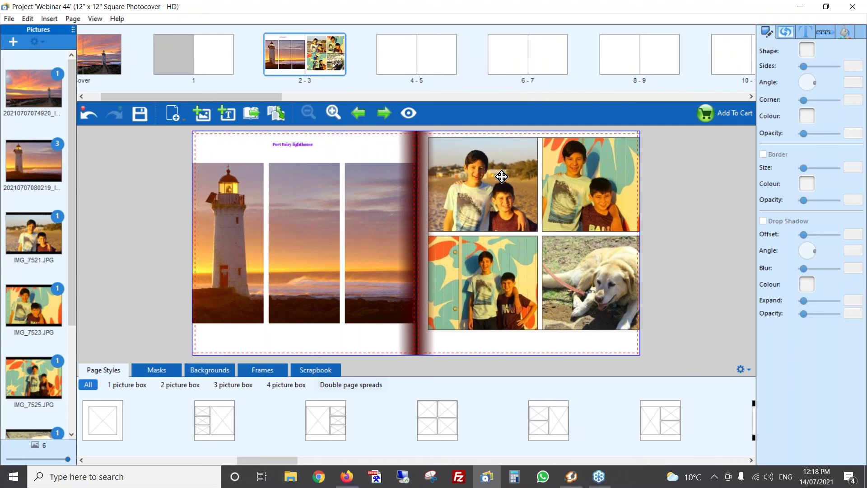
pyautogui.rightClick(502, 177)
pyautogui.moveTo(559, 197)
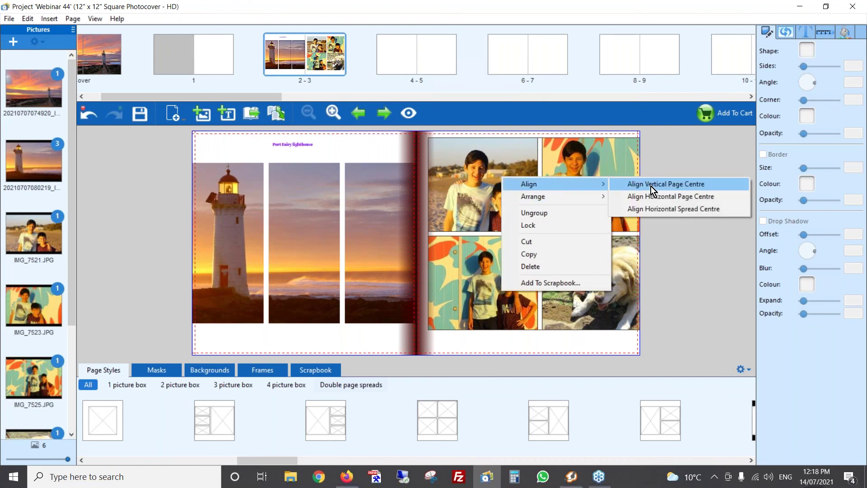
pyautogui.click(651, 186)
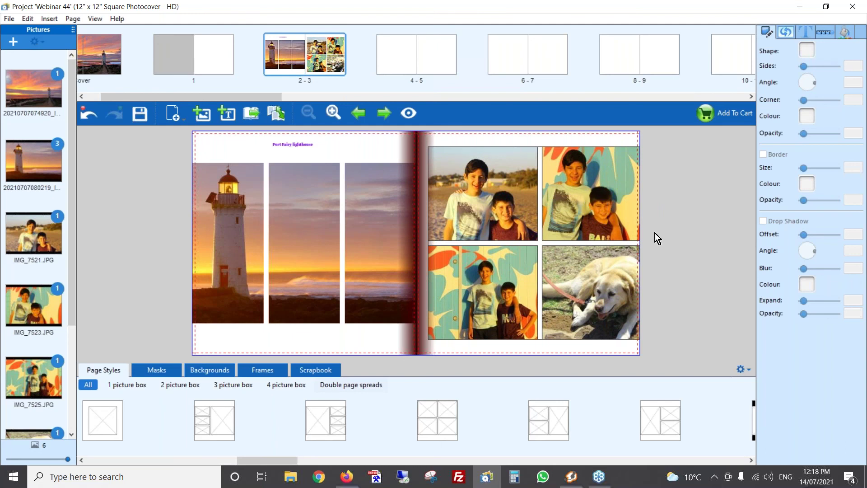
pyautogui.rightClick(511, 193)
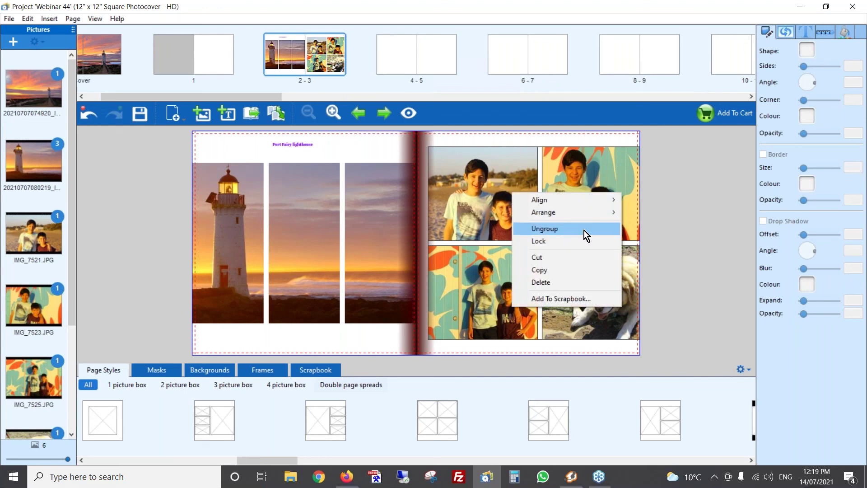
pyautogui.click(681, 203)
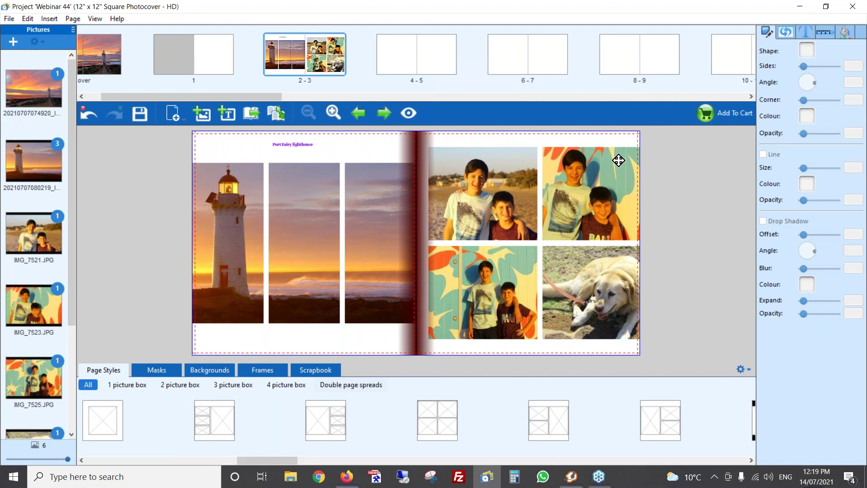
pyautogui.hotkey('alt', 'Tab')
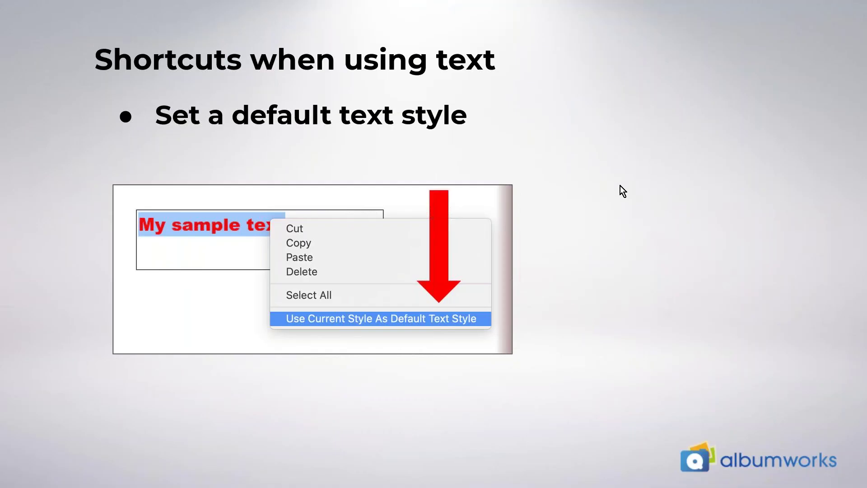
pyautogui.press('Right')
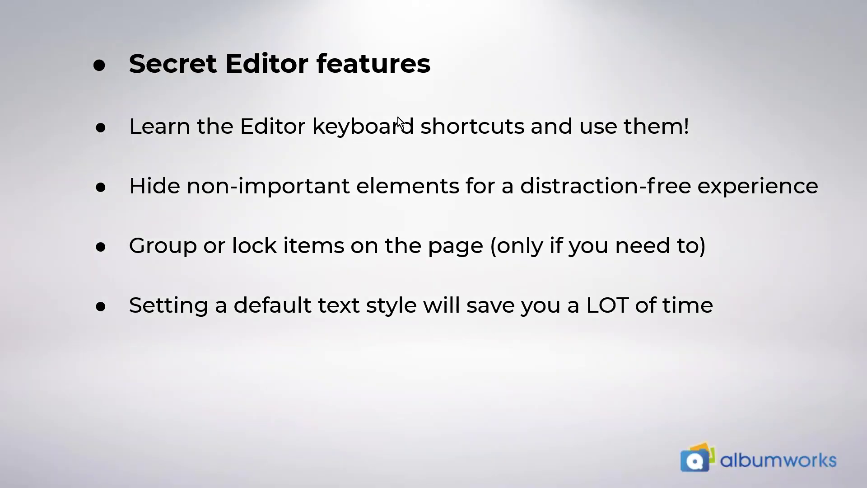